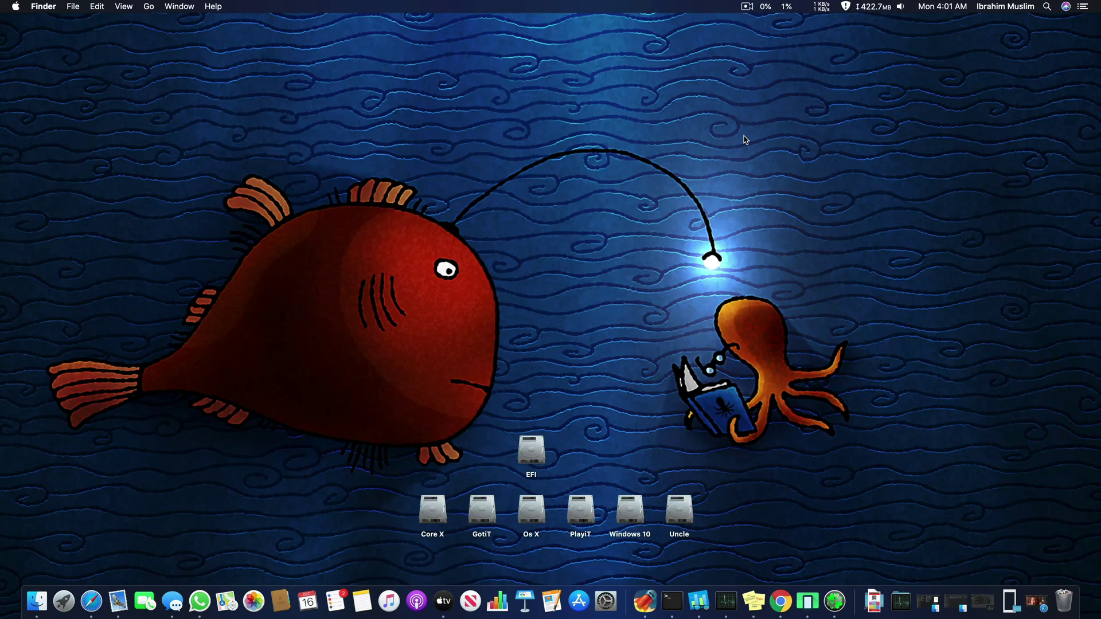
Show About This Mac (macOS Catalina 10.15.2, Mac Pro) and shift its window down-left
{"action": "left_click", "coordinate": [16, 6]}
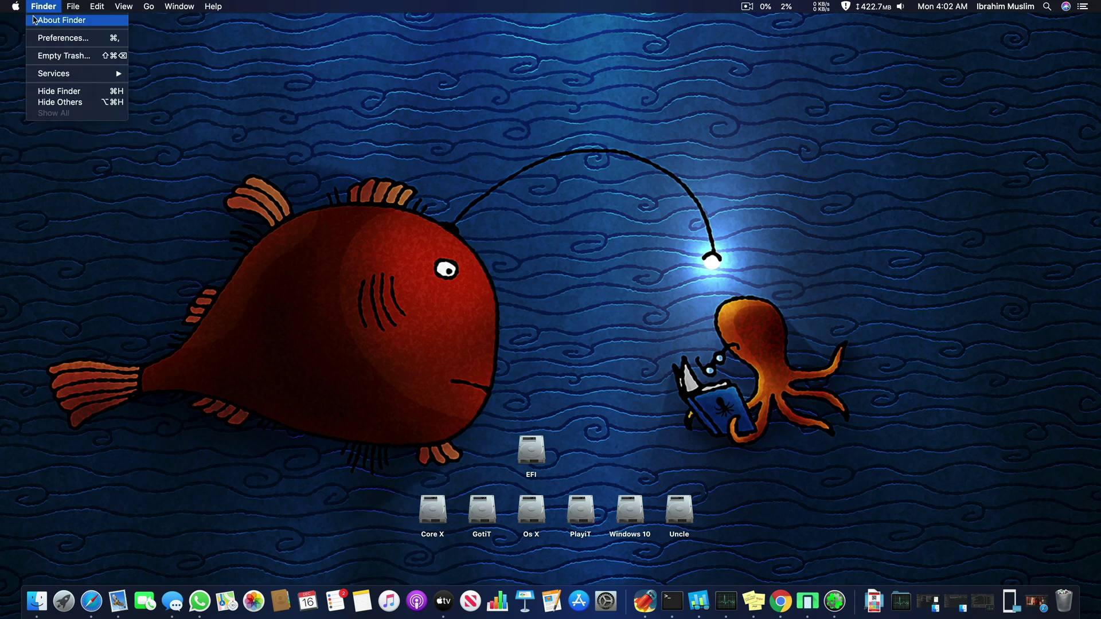
{"action": "left_click", "coordinate": [22, 21]}
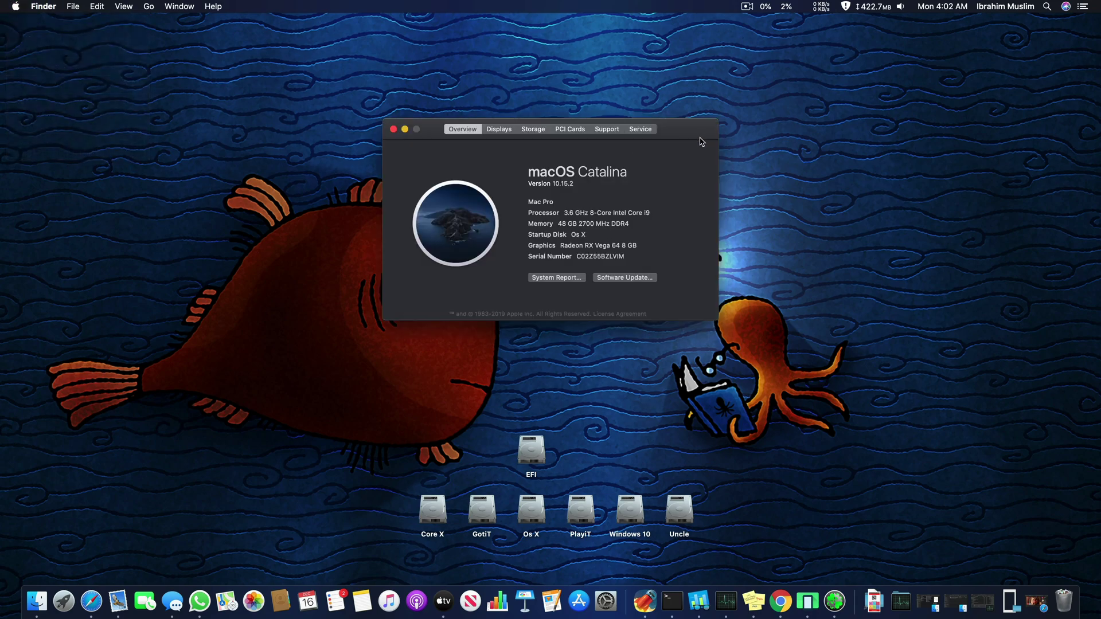
{"action": "left_click_drag", "start_coordinate": [695, 133], "coordinate": [686, 163]}
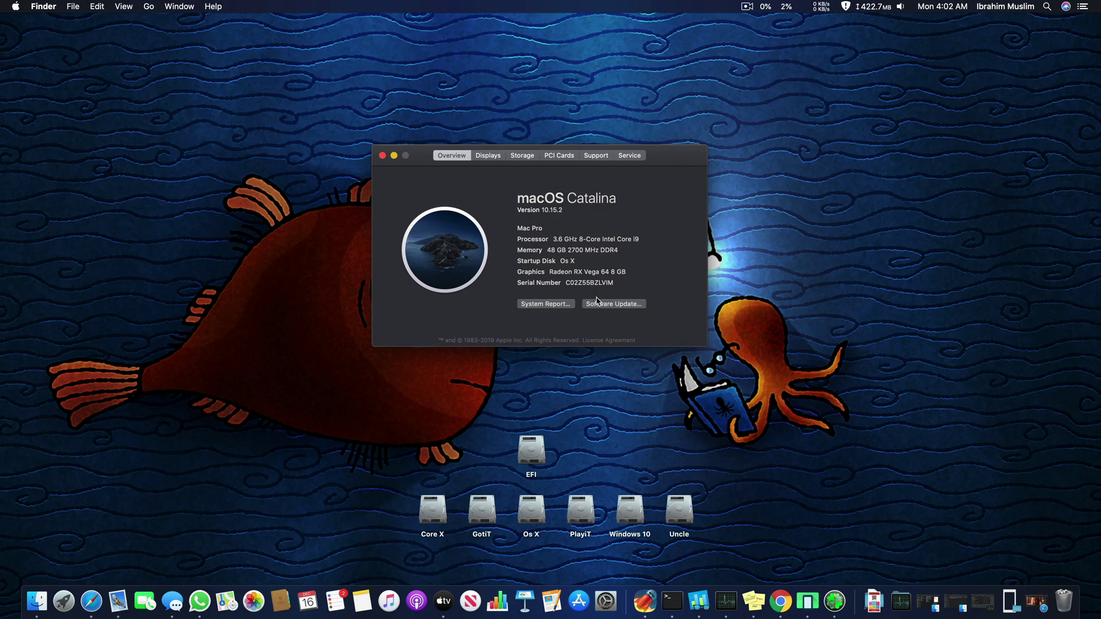
Launch VideoProc from Launchpad
{"action": "left_click", "coordinate": [64, 601]}
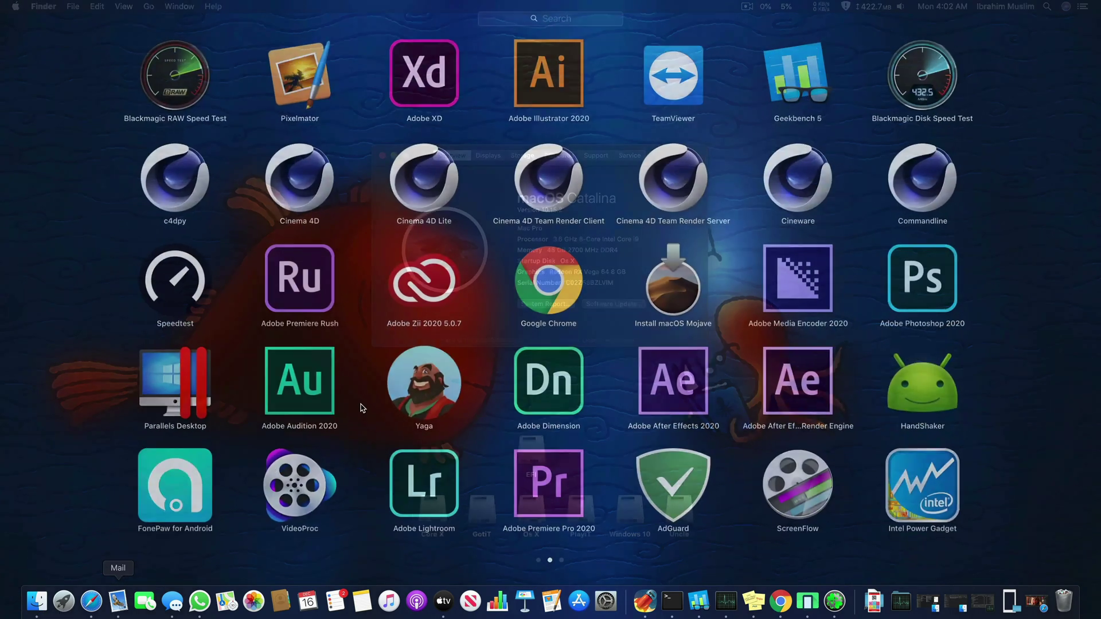
{"action": "type", "text": "vide"}
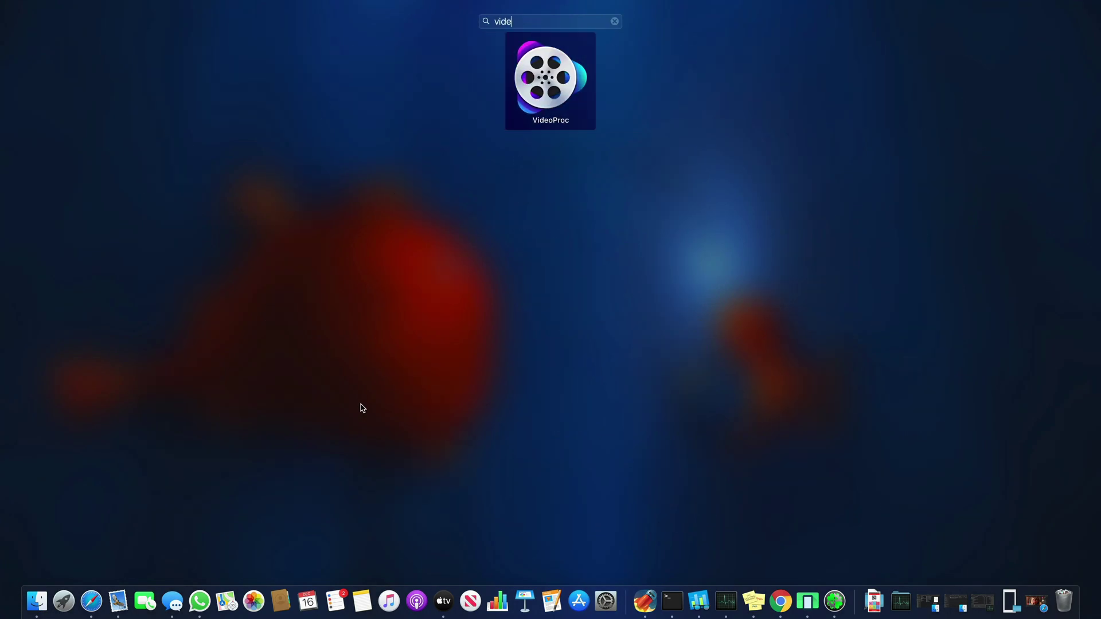
{"action": "key", "text": "Return"}
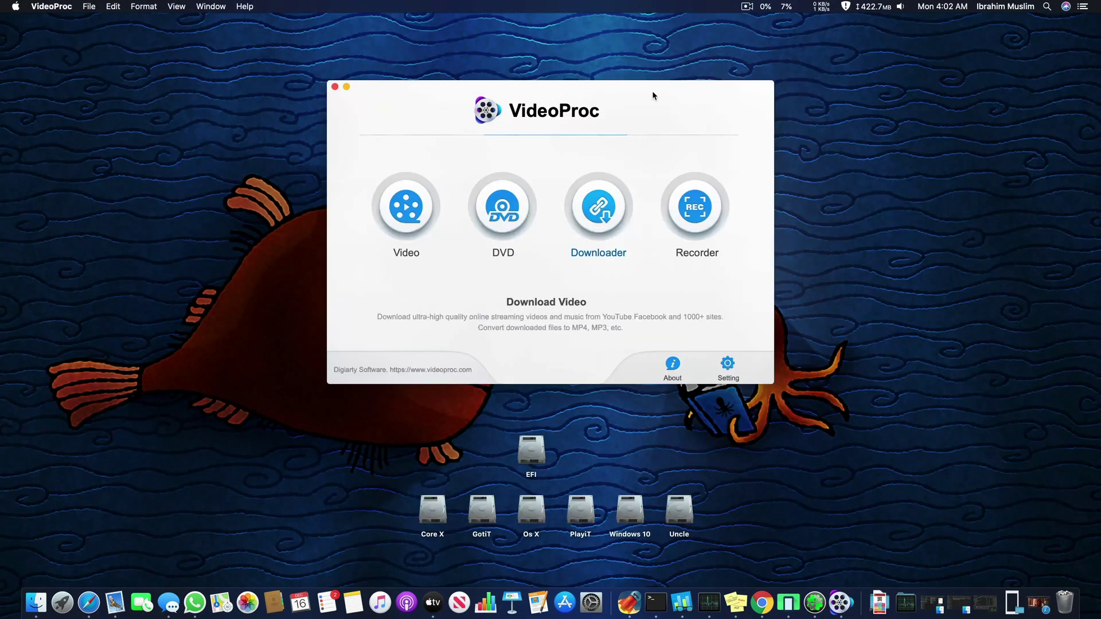
Check VideoProc's detected H264 and HEVC hardware acceleration, refreshing HEVC, then close the settings
{"action": "left_click", "coordinate": [727, 366]}
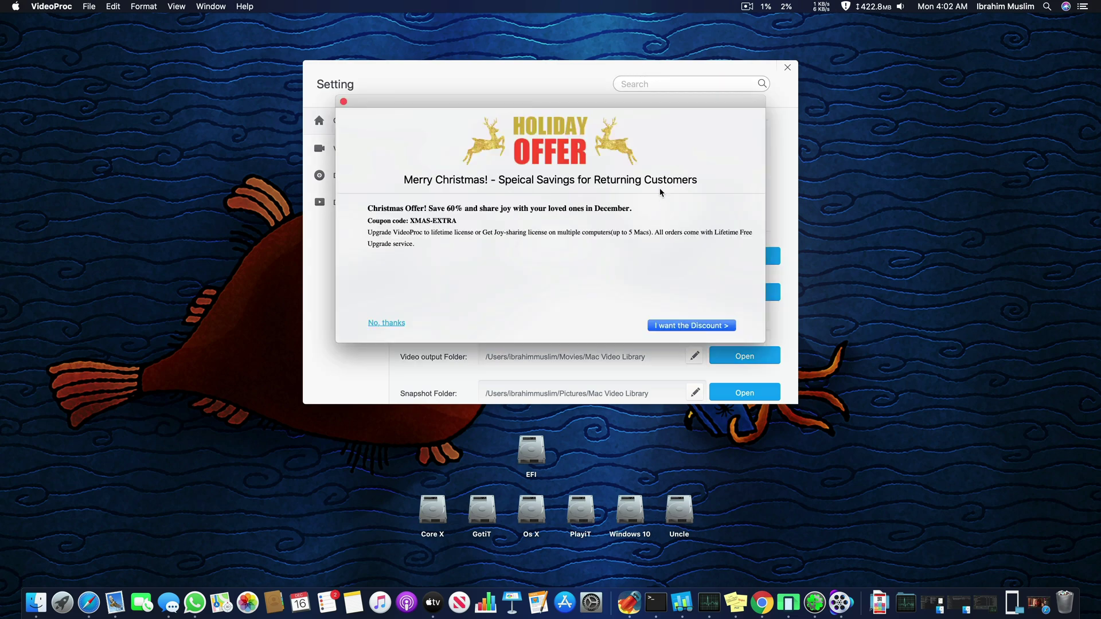
{"action": "left_click", "coordinate": [344, 101]}
{"action": "left_click", "coordinate": [608, 143]}
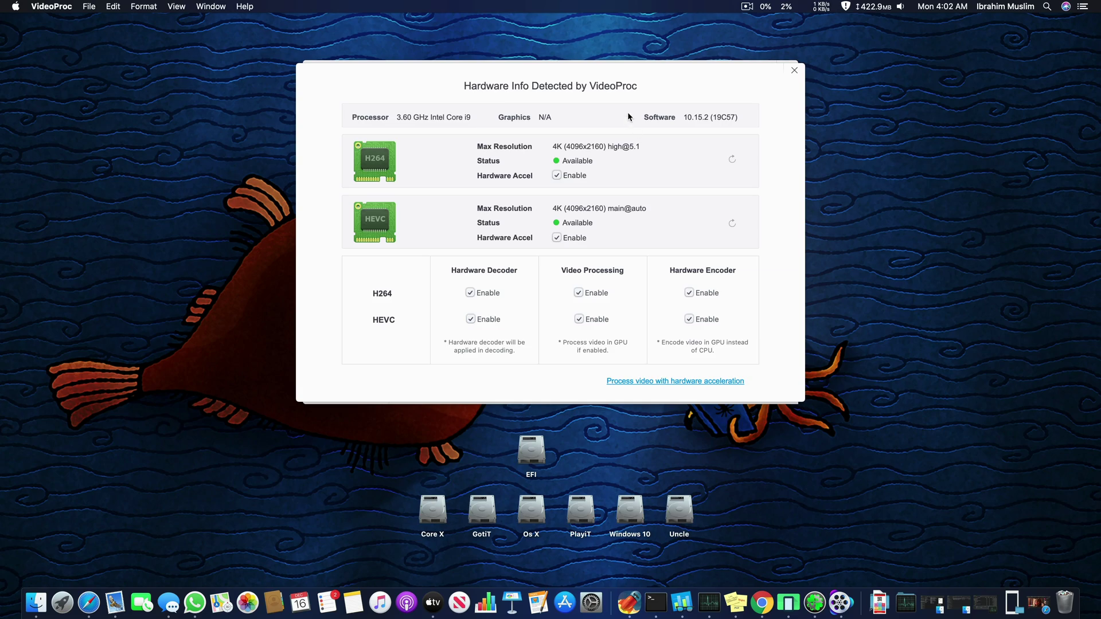
{"action": "left_click", "coordinate": [732, 223]}
{"action": "left_click", "coordinate": [794, 70]}
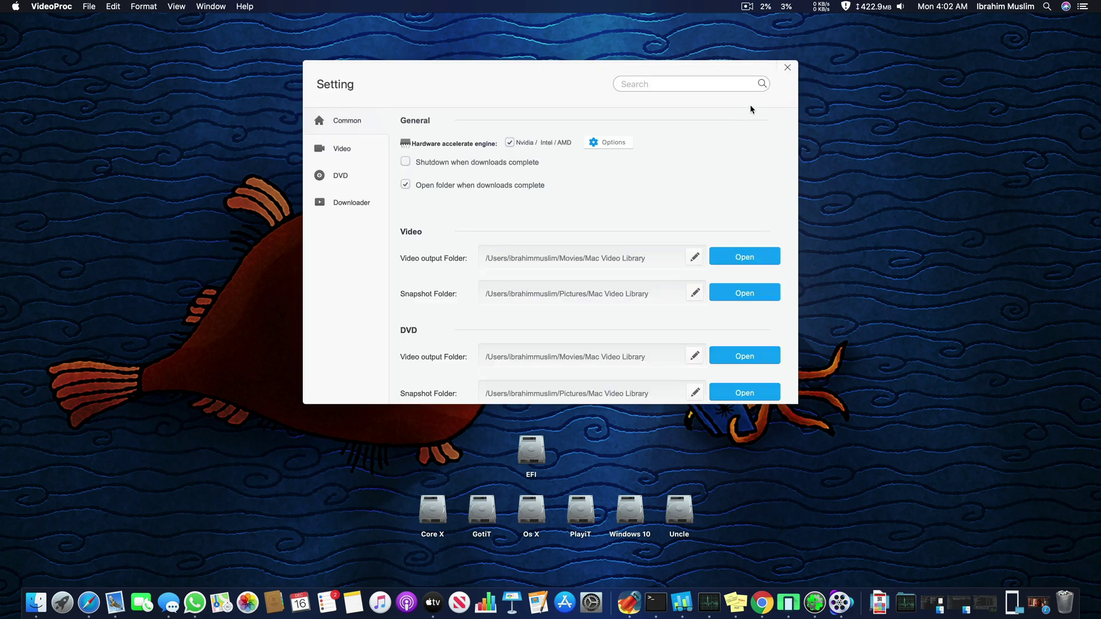
{"action": "left_click", "coordinate": [788, 67]}
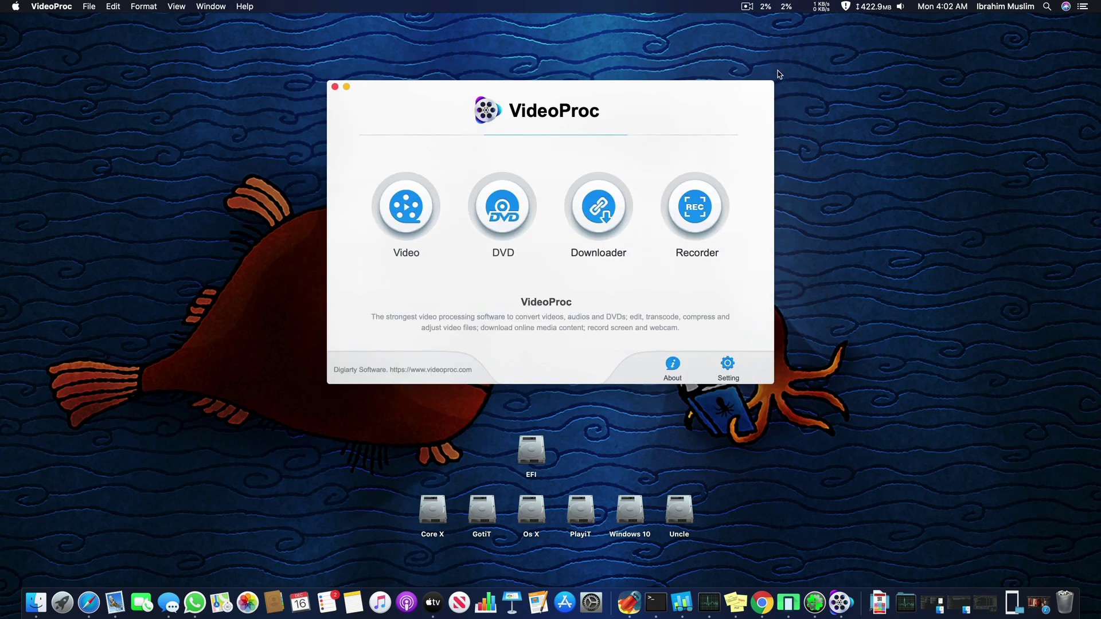
Close VideoProc, launch Clover Configurator, review the EFI partitions and return to Home
{"action": "left_click", "coordinate": [336, 87]}
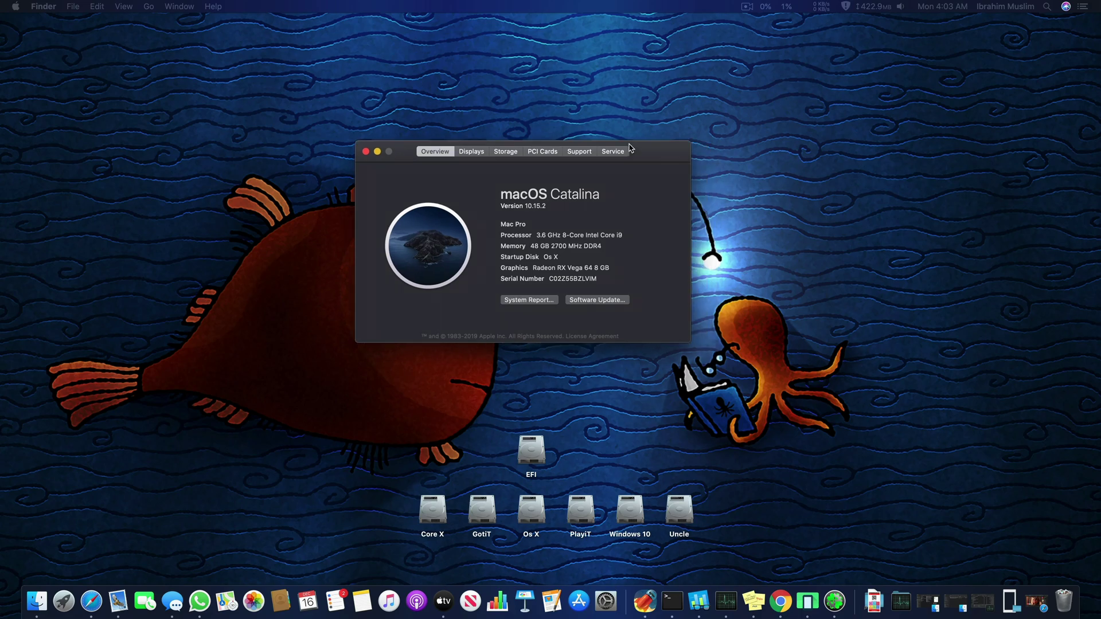
{"action": "left_click_drag", "start_coordinate": [656, 290], "coordinate": [557, 262]}
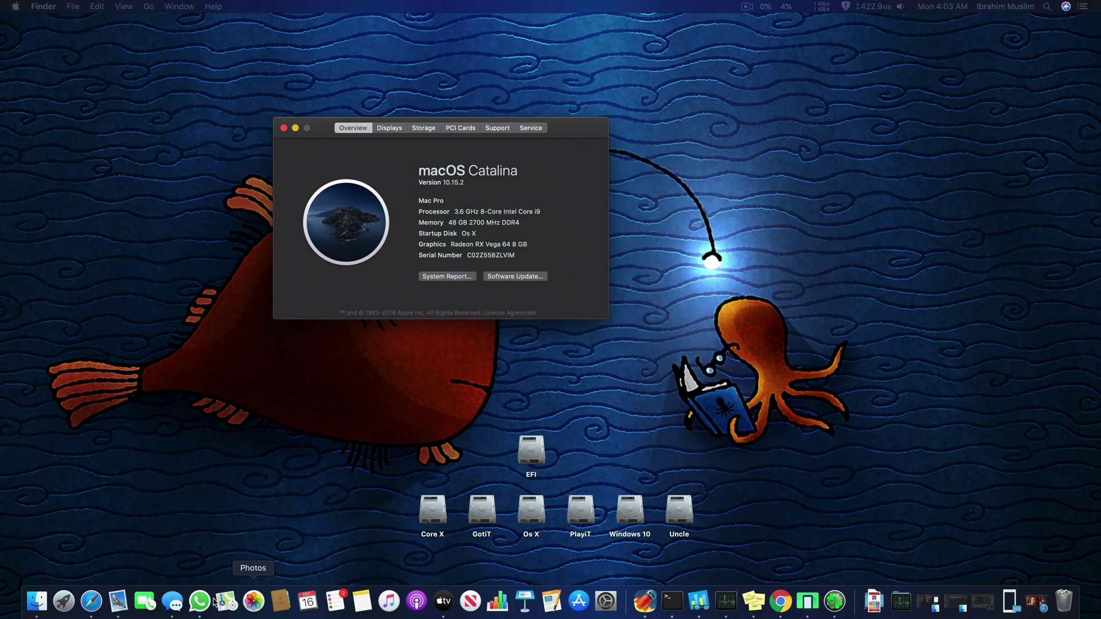
{"action": "left_click", "coordinate": [63, 601]}
{"action": "type", "text": "clo"}
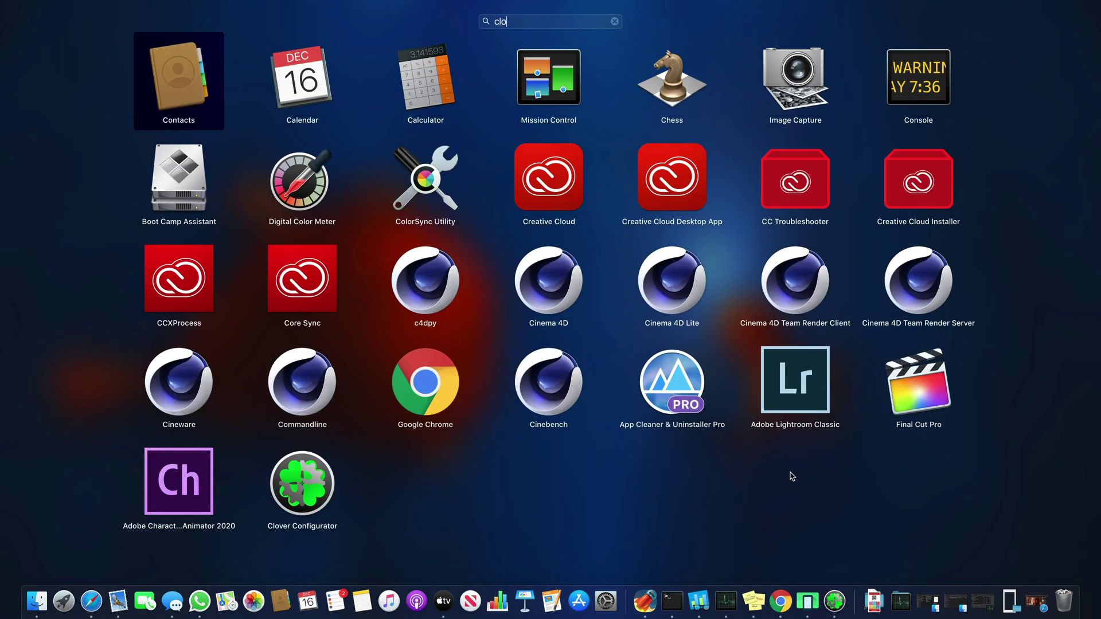
{"action": "type", "text": "l"}
{"action": "key", "text": "Right"}
{"action": "key", "text": "Right"}
{"action": "key", "text": "Right"}
{"action": "key", "text": "Return"}
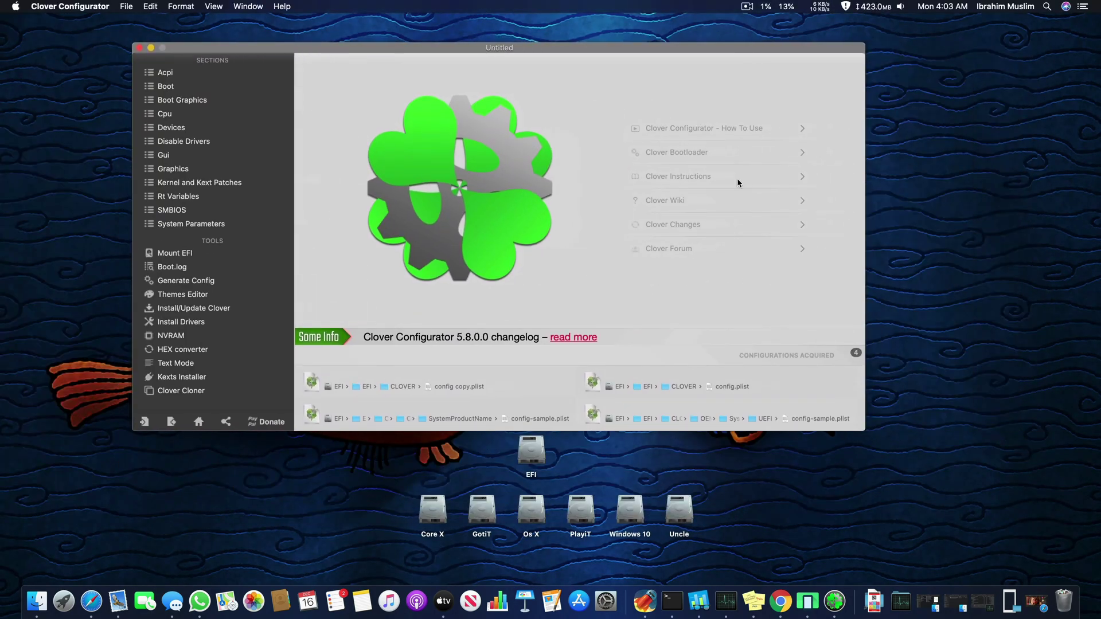
{"action": "left_click", "coordinate": [200, 254]}
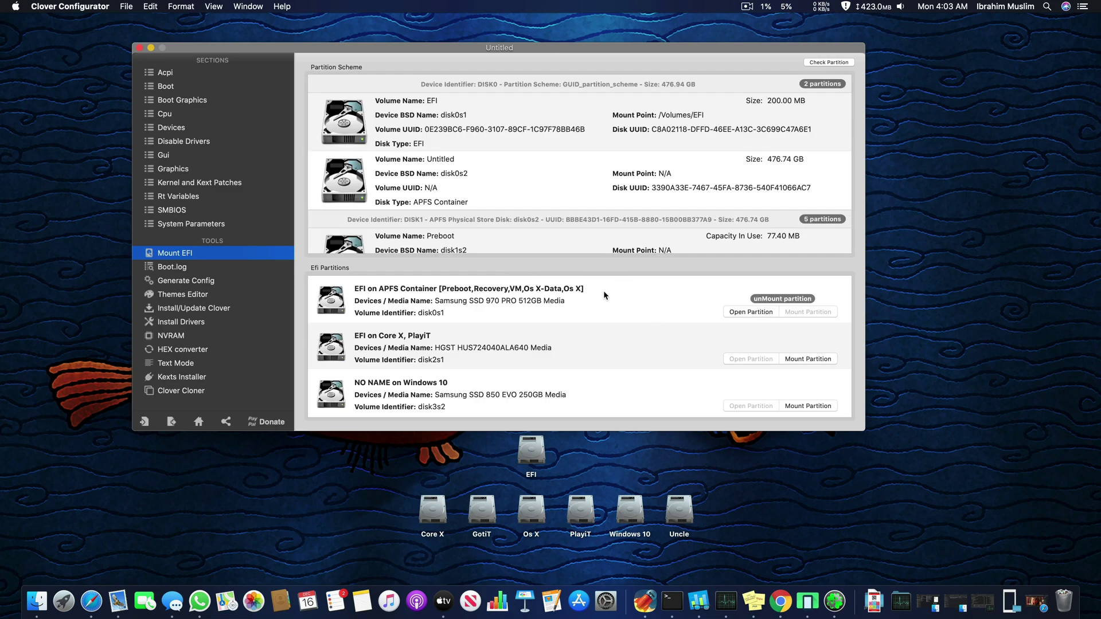
{"action": "left_click", "coordinate": [199, 421]}
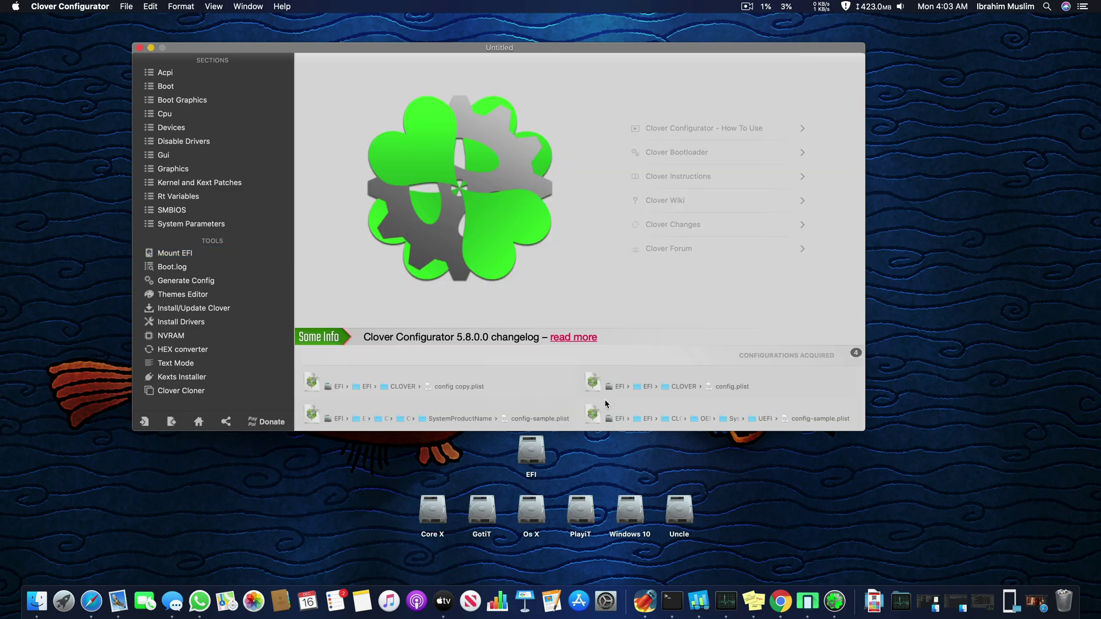
Open the recent config.plist and inspect its DSDT rename patches, including PEGP-to-GFX0
{"action": "double_click", "coordinate": [734, 385]}
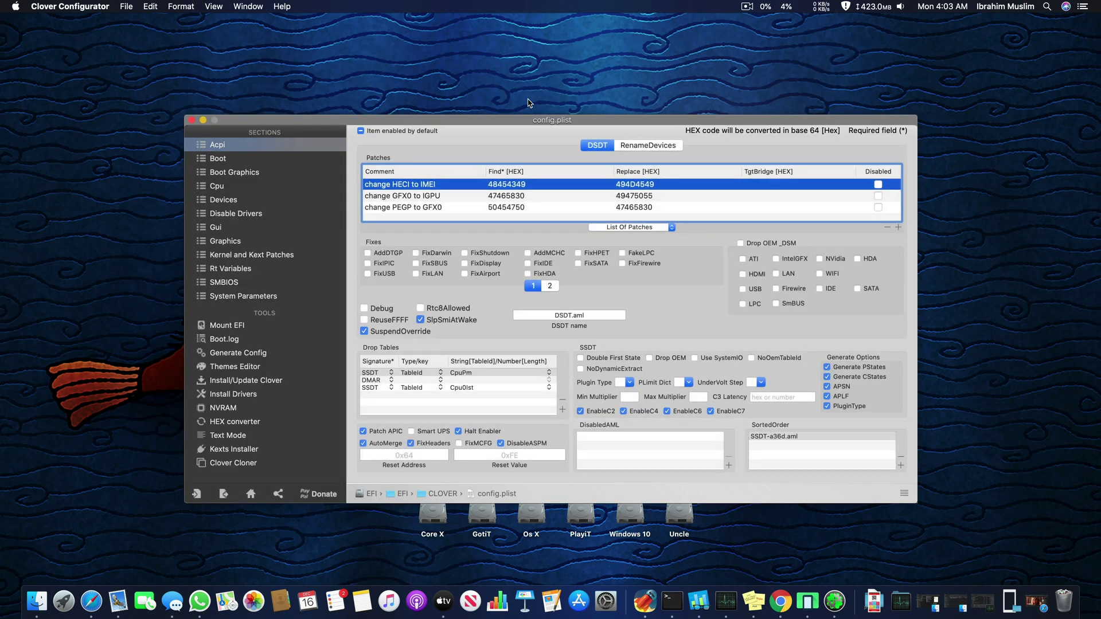
{"action": "left_click_drag", "start_coordinate": [534, 121], "coordinate": [526, 89]}
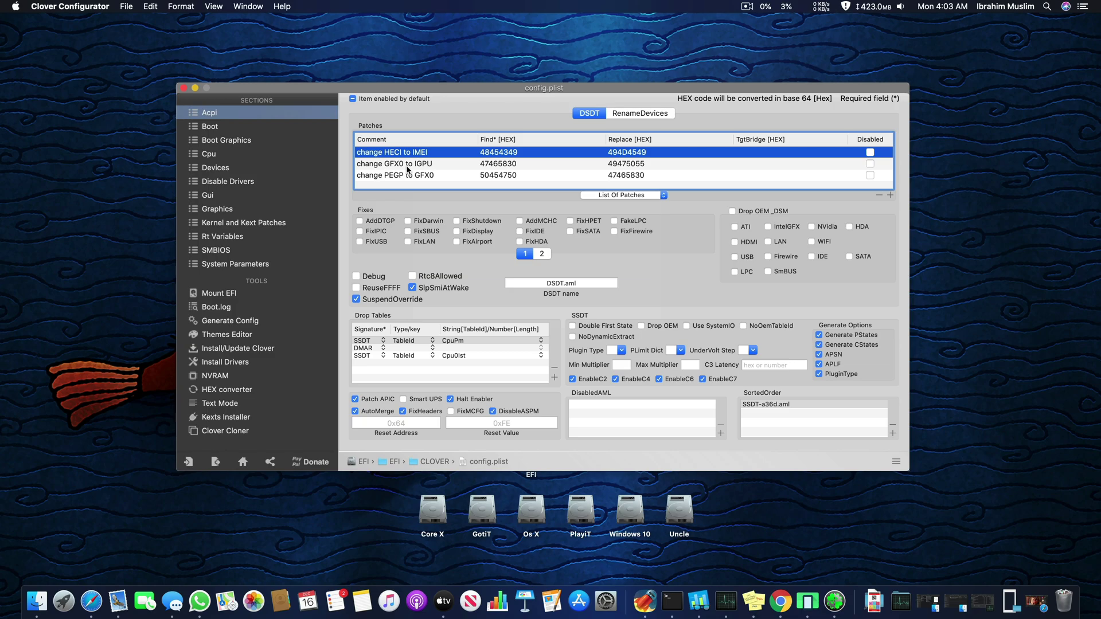
{"action": "left_click", "coordinate": [387, 166]}
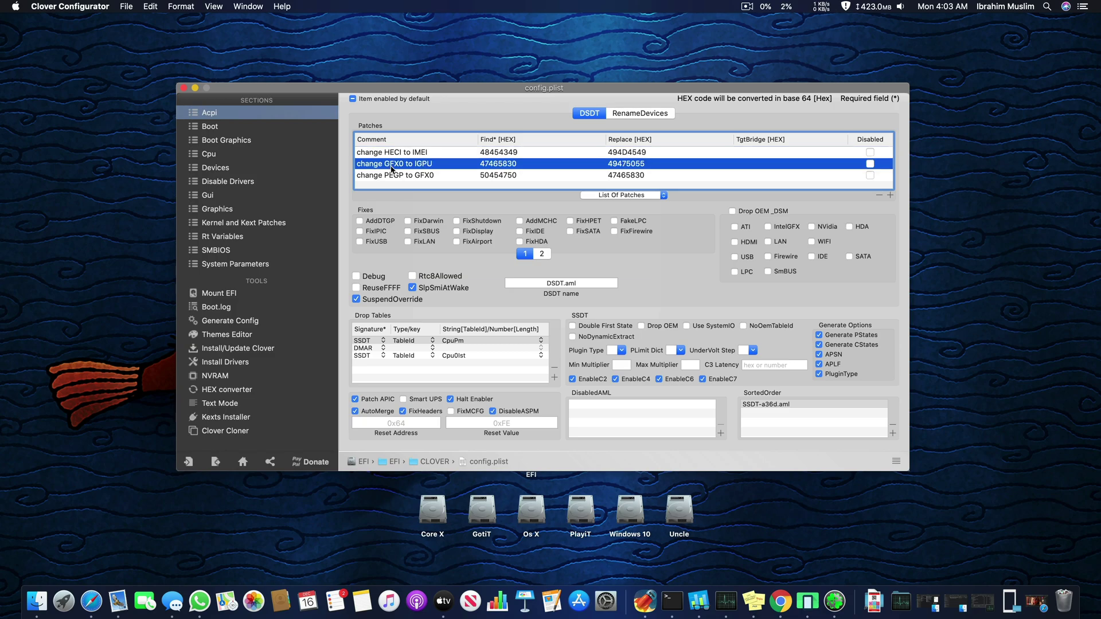
{"action": "left_click", "coordinate": [382, 177]}
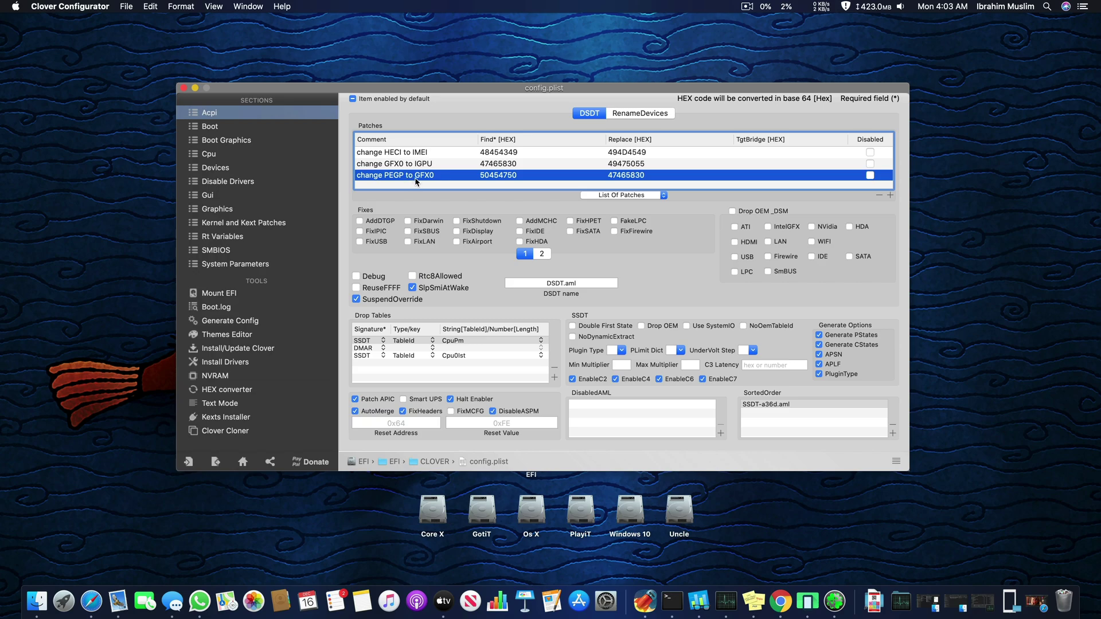
{"action": "left_click", "coordinate": [624, 195]}
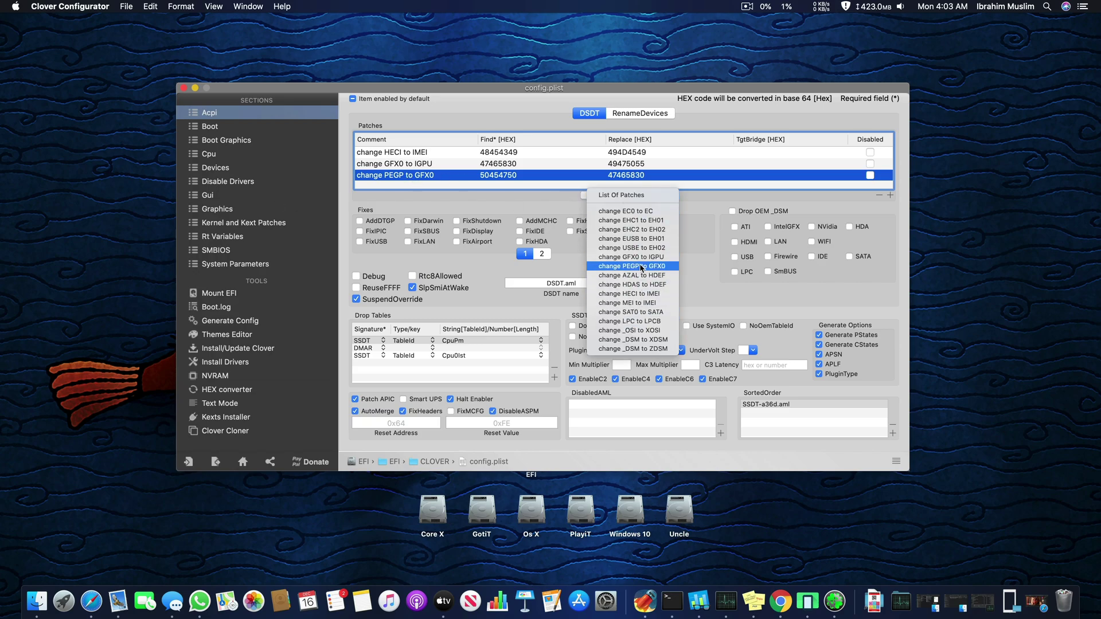
{"action": "left_click", "coordinate": [464, 202]}
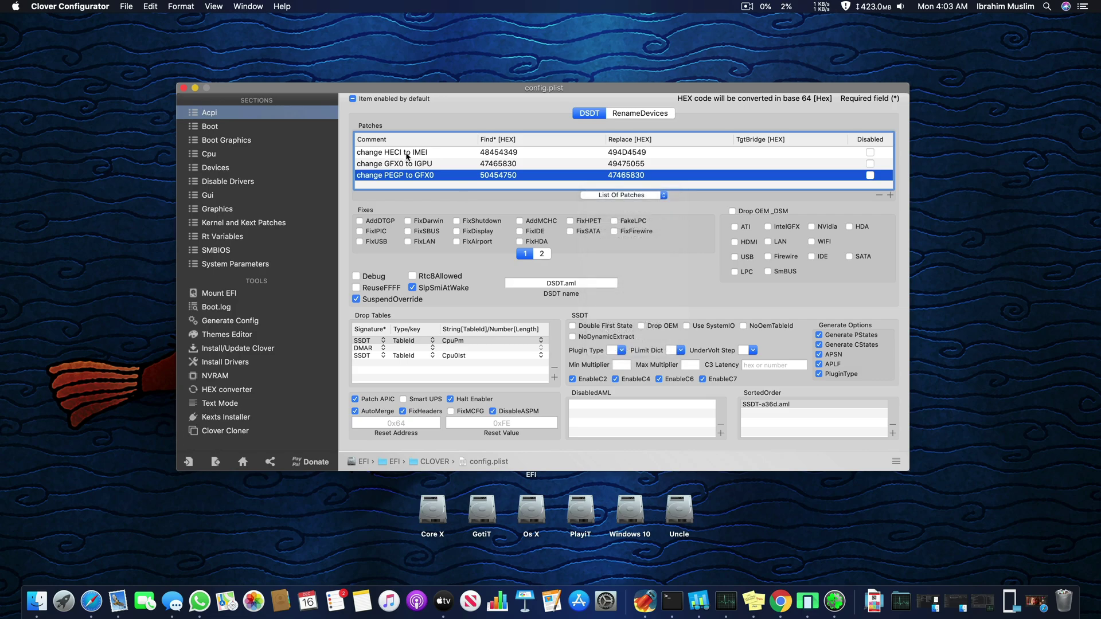
{"action": "left_click", "coordinate": [376, 187]}
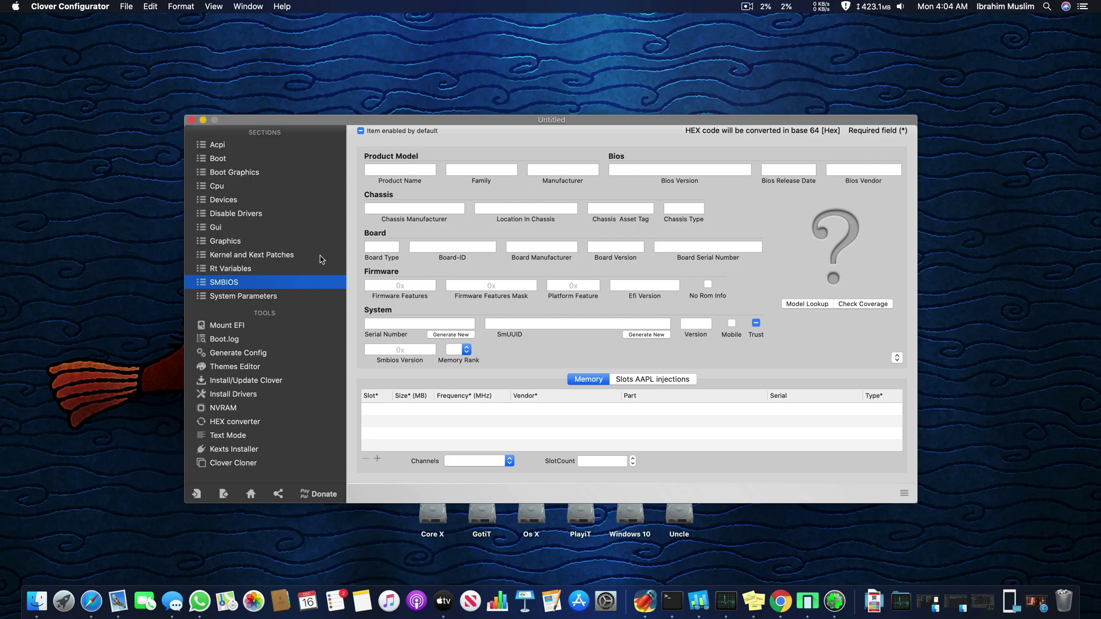
Glance at Rt Variables, then open the SMBIOS model list and scroll to the Mac Pro entries
{"action": "left_click", "coordinate": [295, 270]}
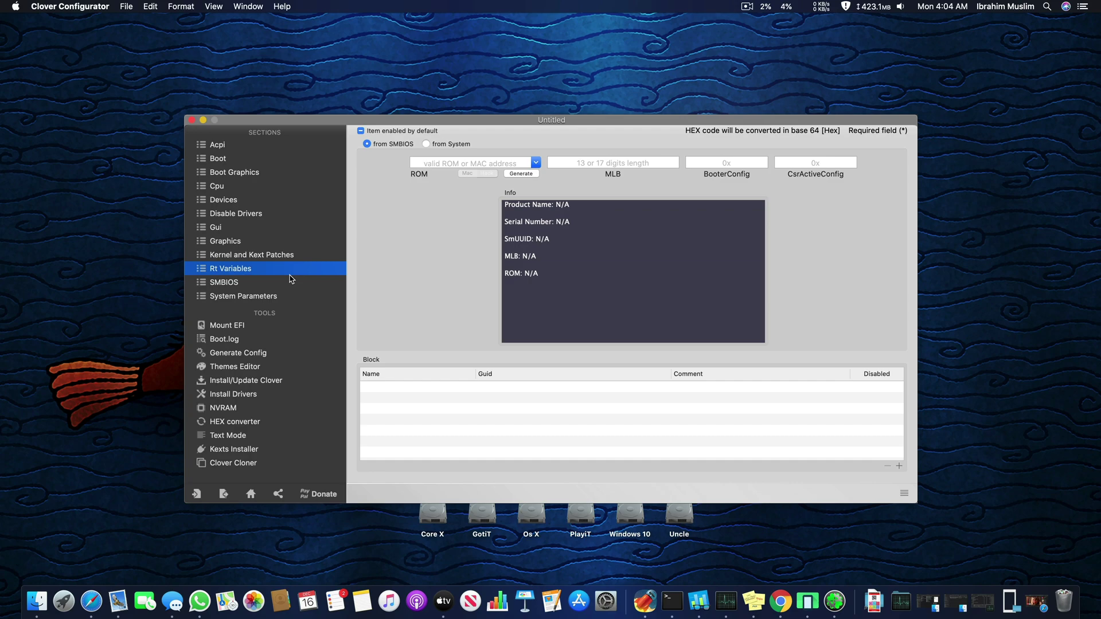
{"action": "left_click", "coordinate": [285, 281]}
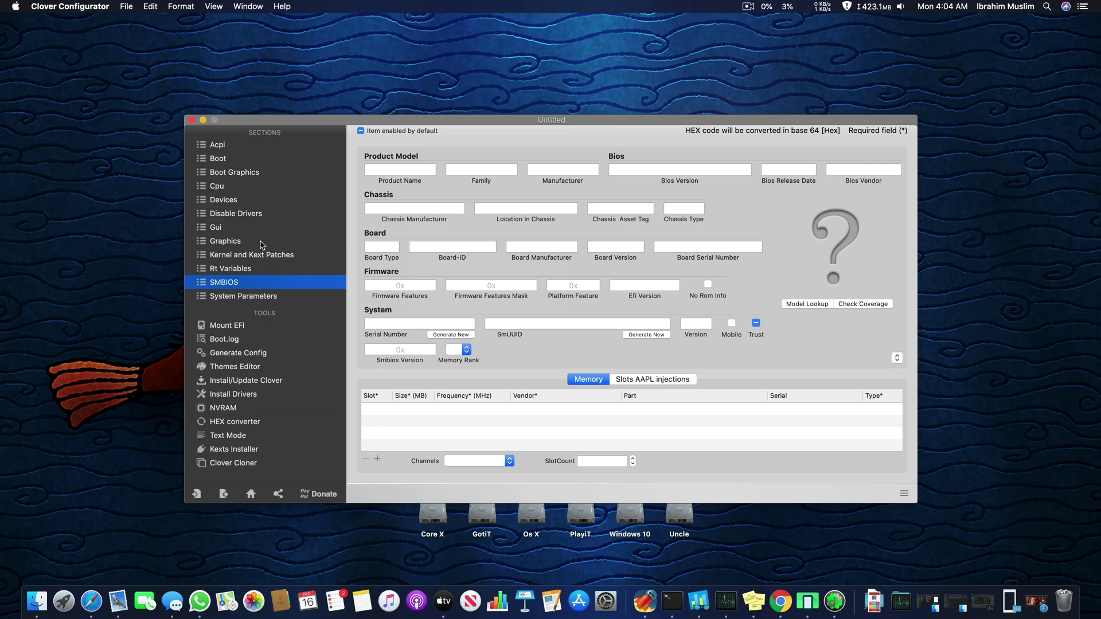
{"action": "left_click", "coordinate": [898, 359]}
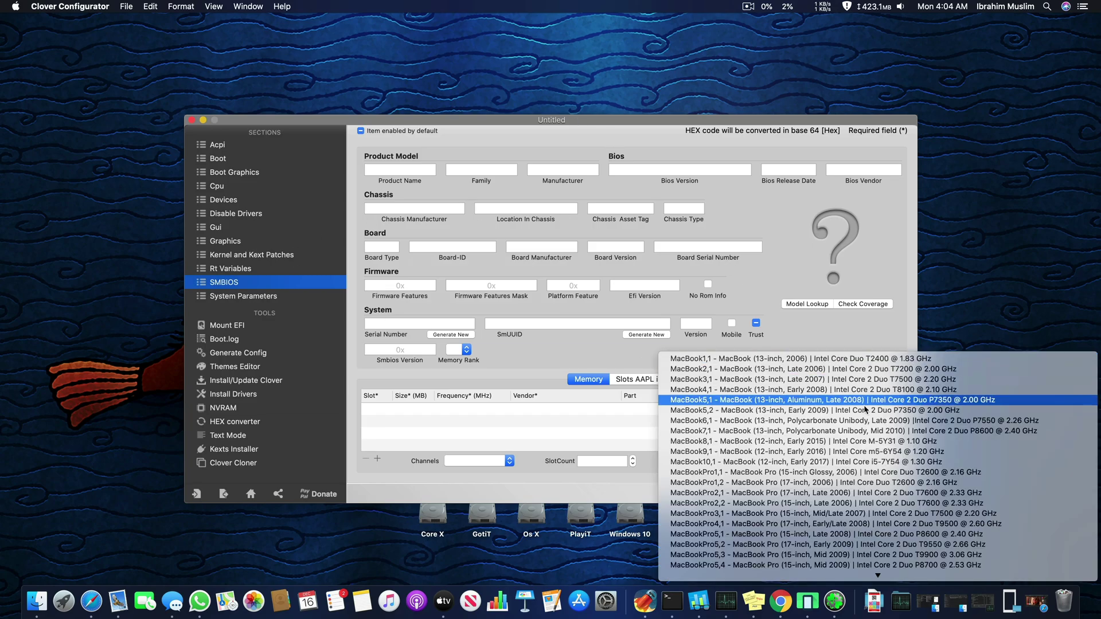
{"action": "scroll", "coordinate": [827, 410], "scroll_direction": "down", "scroll_amount": 5}
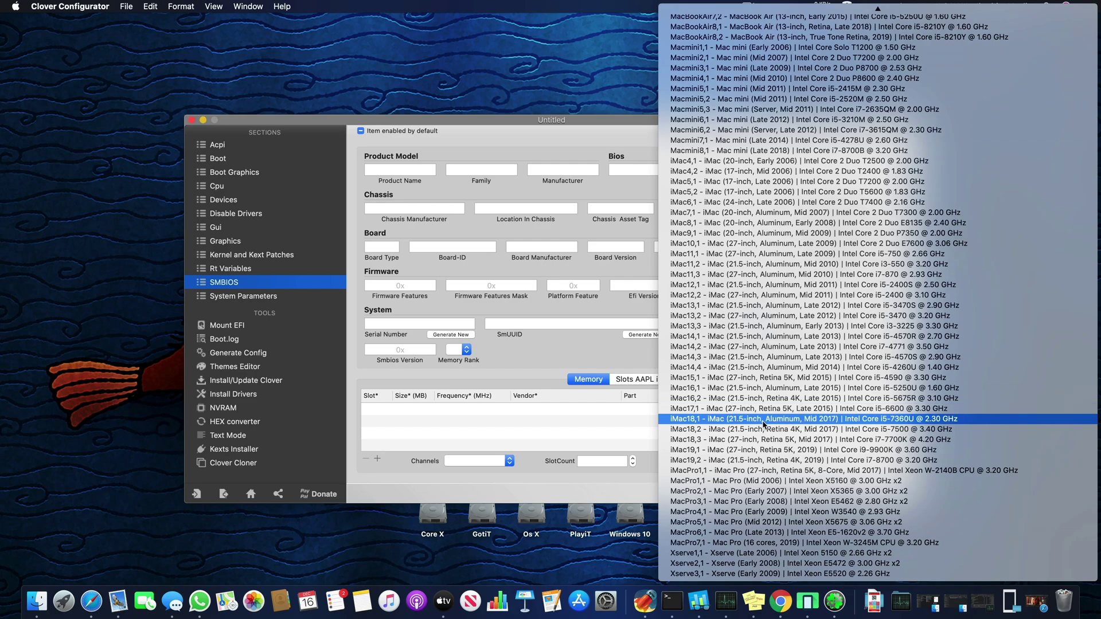
{"action": "left_click", "coordinate": [827, 410]}
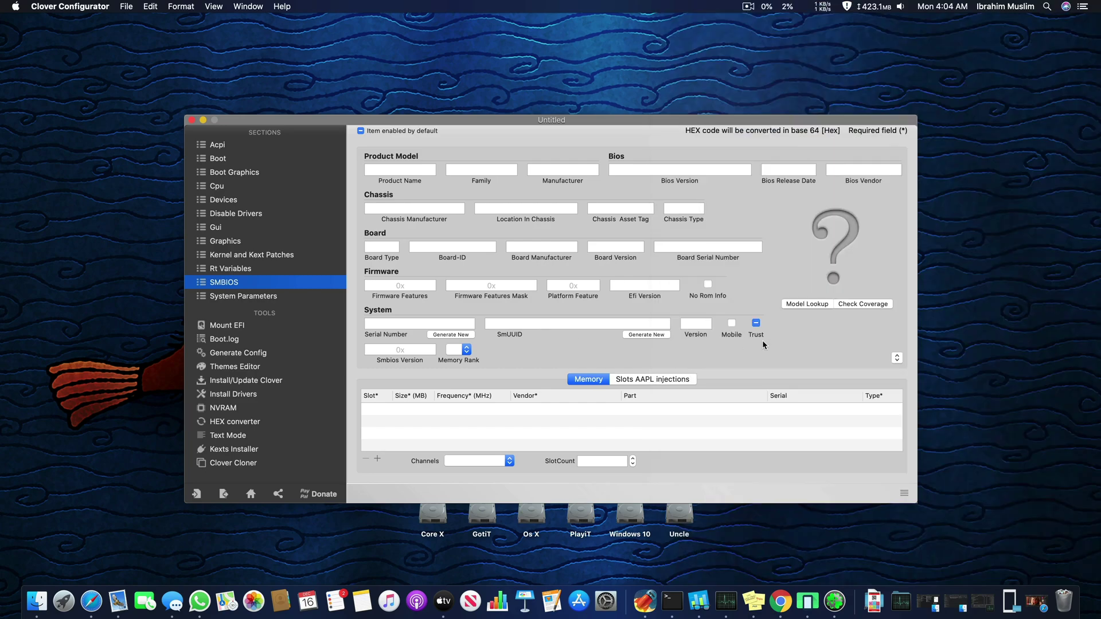
{"action": "left_click", "coordinate": [705, 246]}
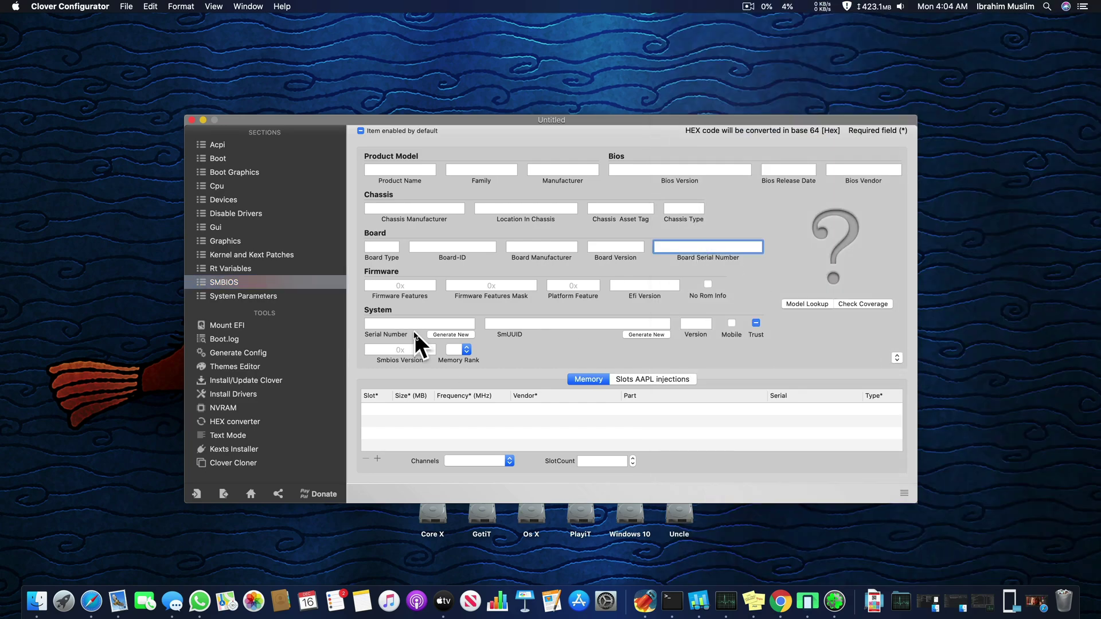
{"action": "left_click", "coordinate": [897, 358]}
{"action": "scroll", "coordinate": [833, 511], "scroll_direction": "down", "scroll_amount": 2}
{"action": "scroll", "coordinate": [833, 511], "scroll_direction": "down", "scroll_amount": 10}
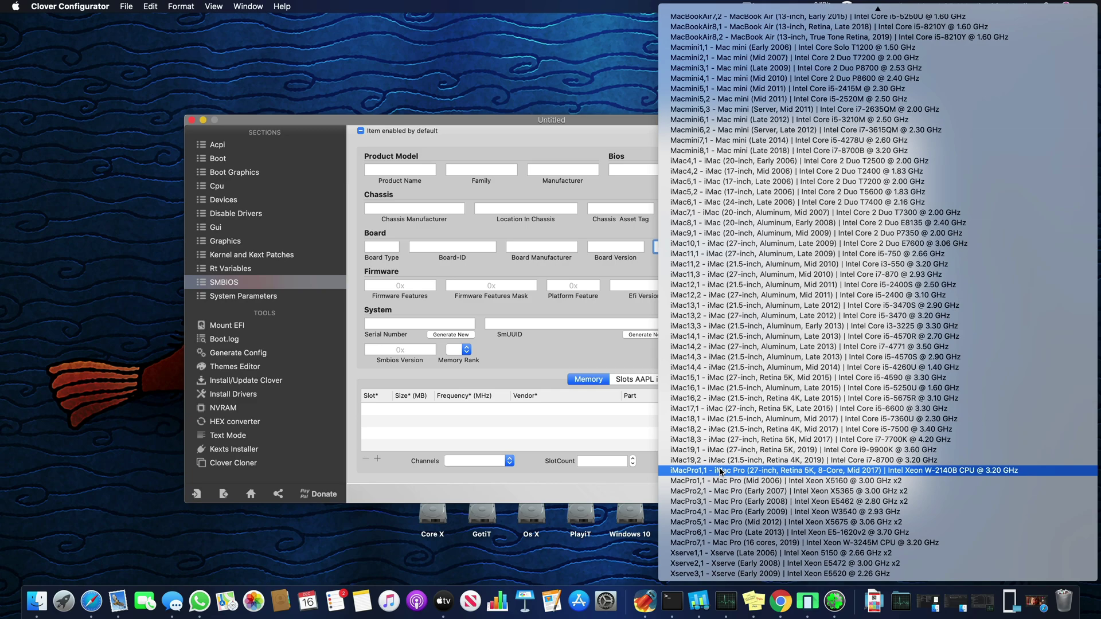
Apply the MacPro7,1 SMBIOS profile with slot count 2, then go to System Parameters
{"action": "left_click", "coordinate": [720, 471]}
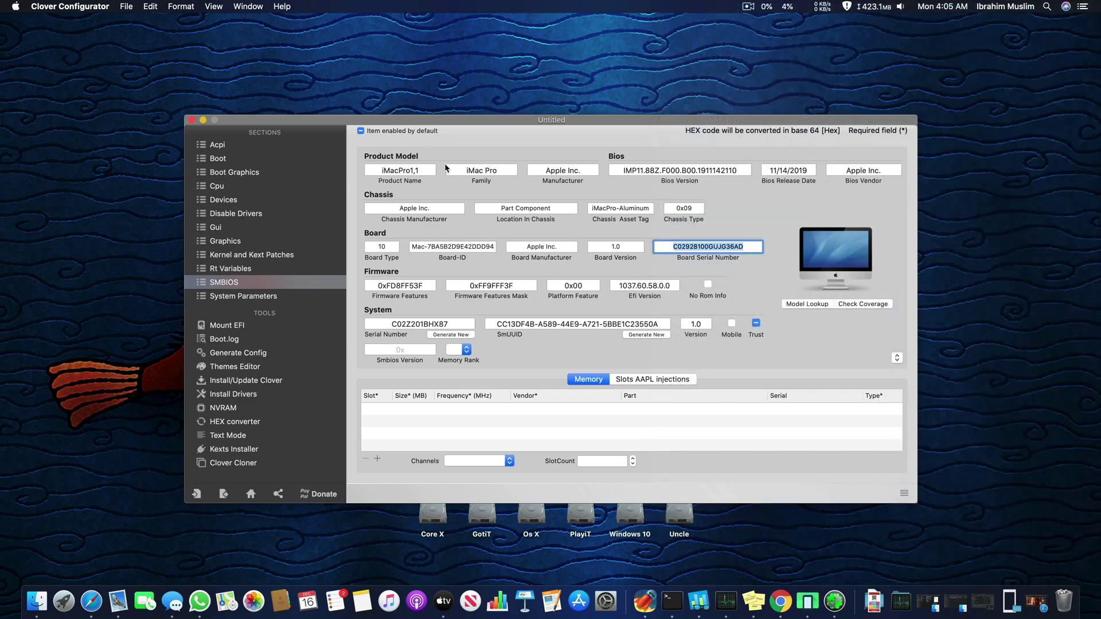
{"action": "left_click", "coordinate": [897, 358]}
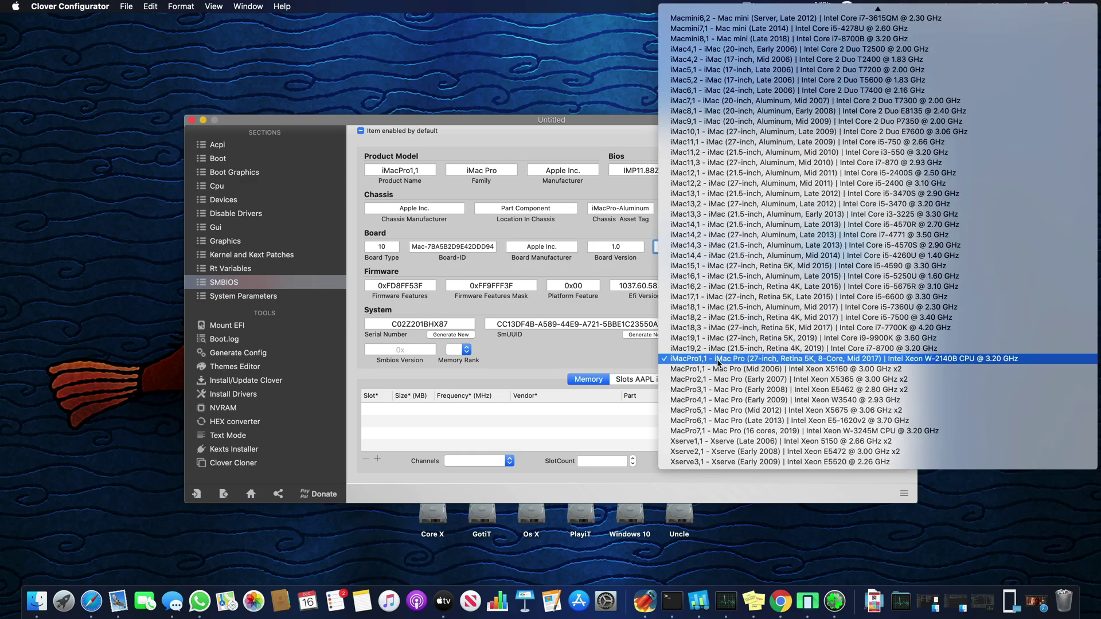
{"action": "left_click", "coordinate": [715, 433]}
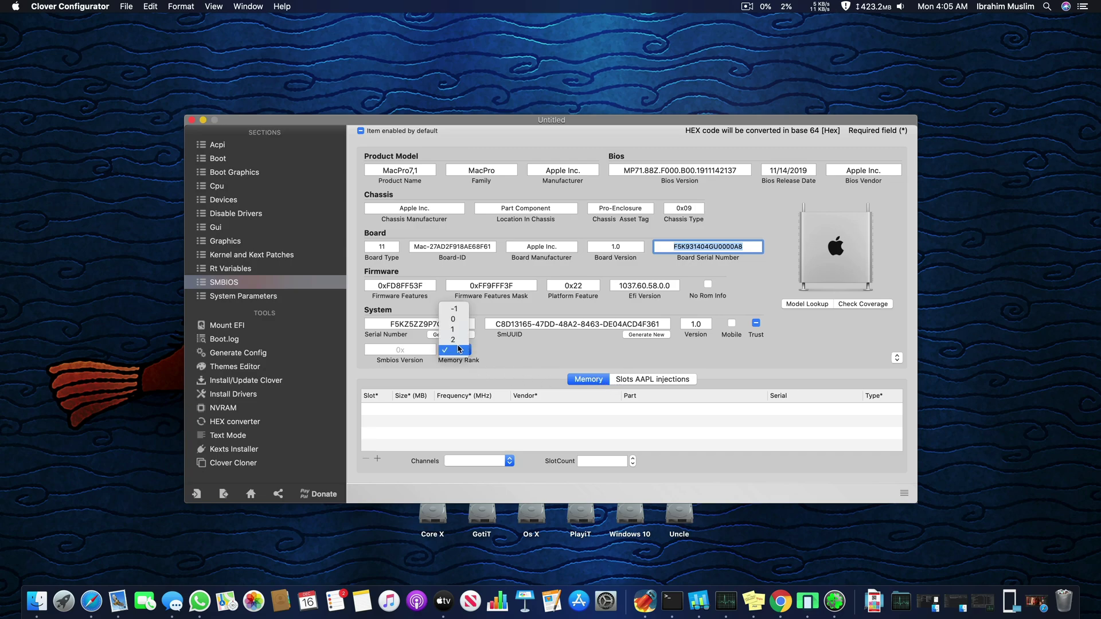
{"action": "left_click", "coordinate": [479, 461]}
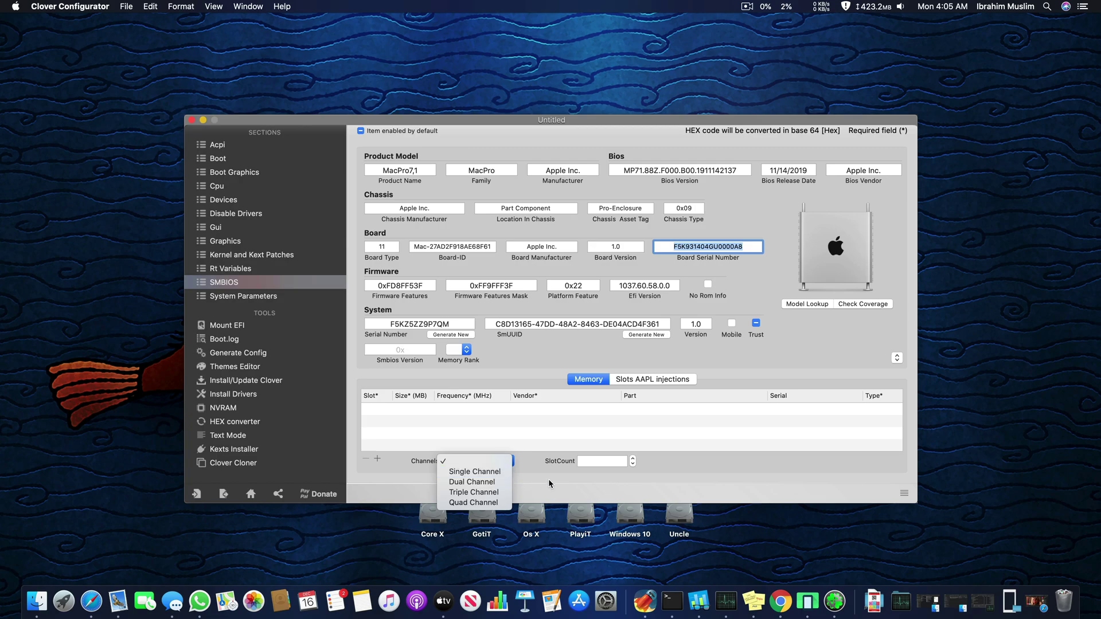
{"action": "left_click", "coordinate": [523, 473]}
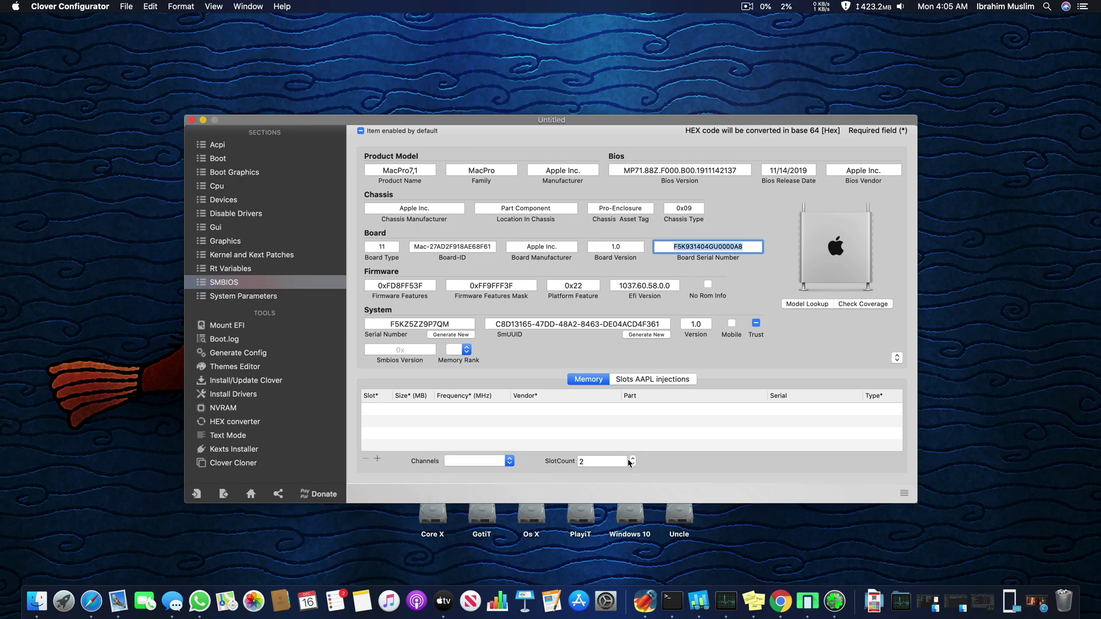
{"action": "left_click", "coordinate": [222, 296]}
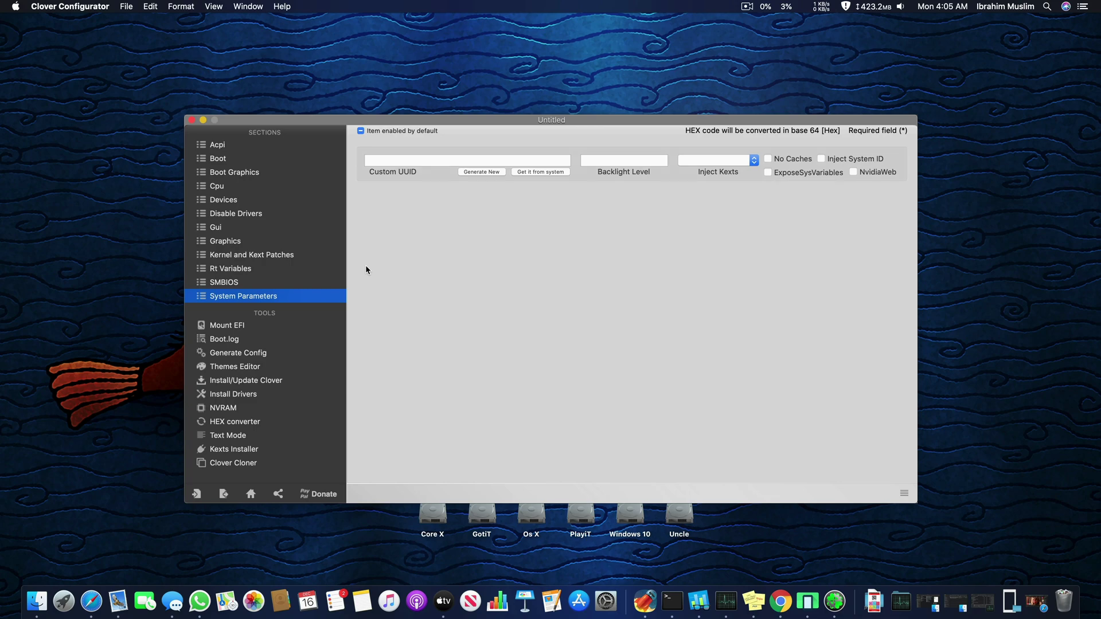
Set Inject Kexts to Yes and choose OS version Other in the Kexts Installer
{"action": "left_click", "coordinate": [754, 153]}
{"action": "left_click", "coordinate": [718, 131]}
{"action": "left_click", "coordinate": [261, 453]}
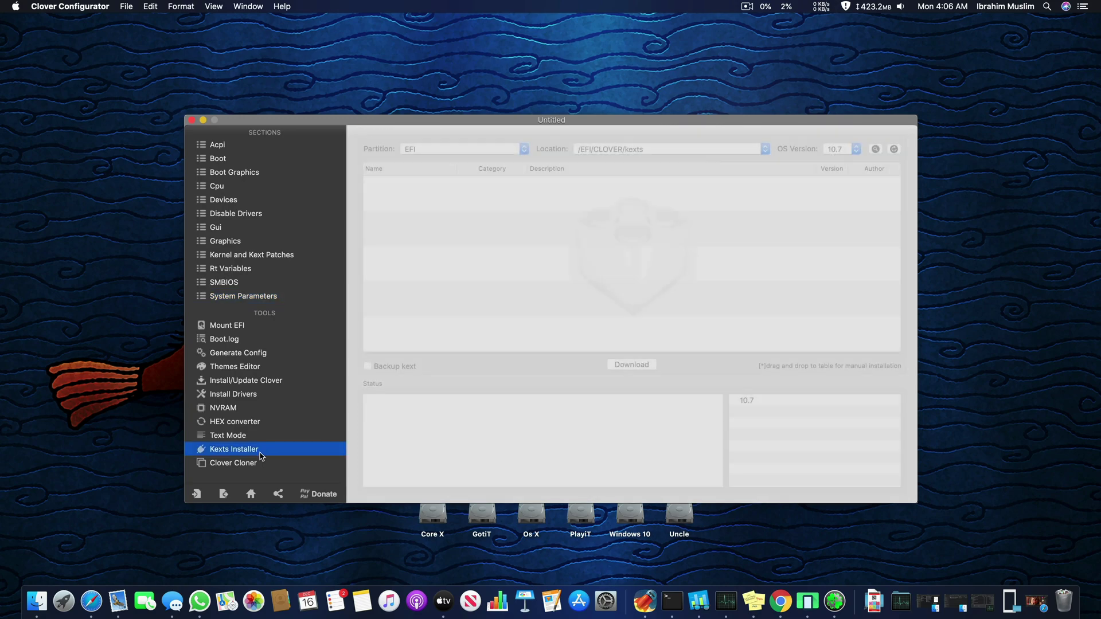
{"action": "left_click", "coordinate": [849, 149]}
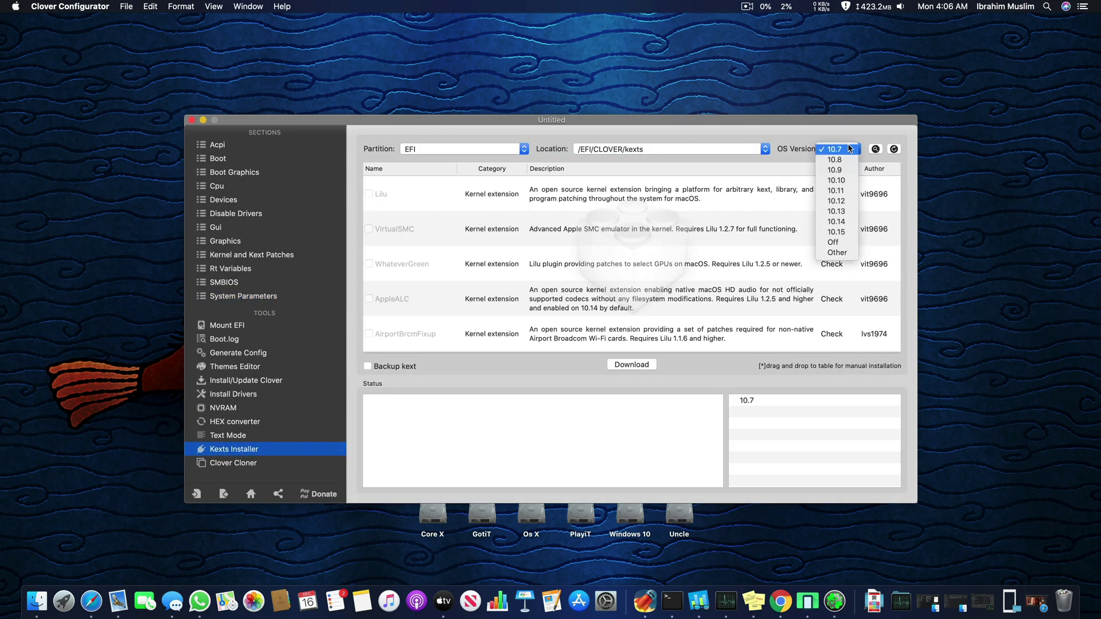
{"action": "left_click", "coordinate": [838, 253]}
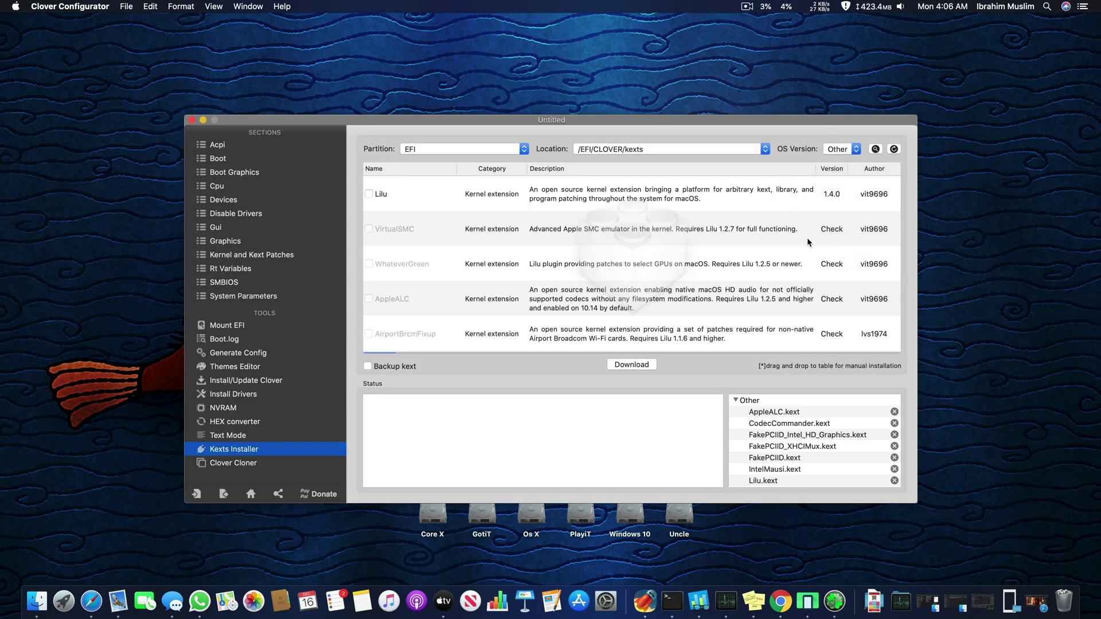
{"action": "left_click", "coordinate": [841, 148]}
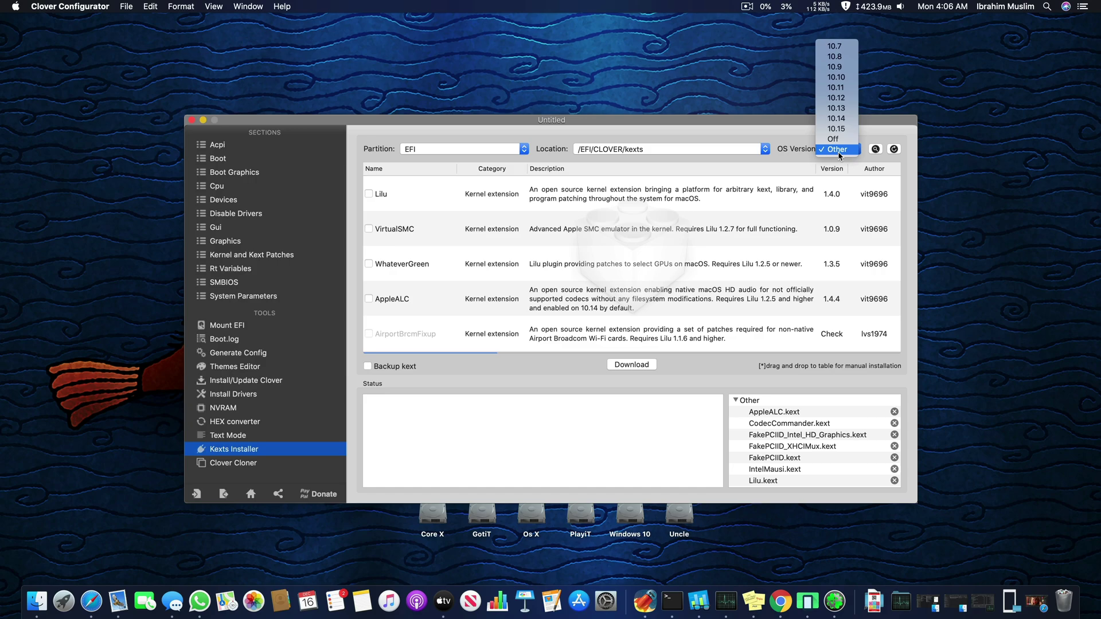
{"action": "left_click", "coordinate": [839, 150]}
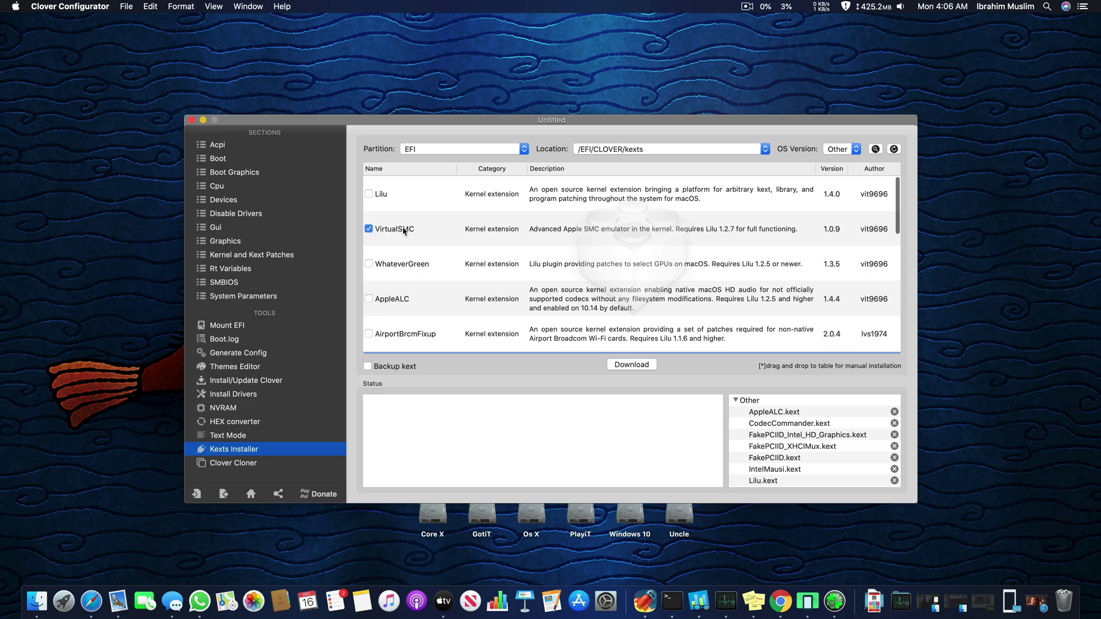
Tick Lilu and WhateverGreen for download, then move to Install Drivers
{"action": "left_click", "coordinate": [368, 194]}
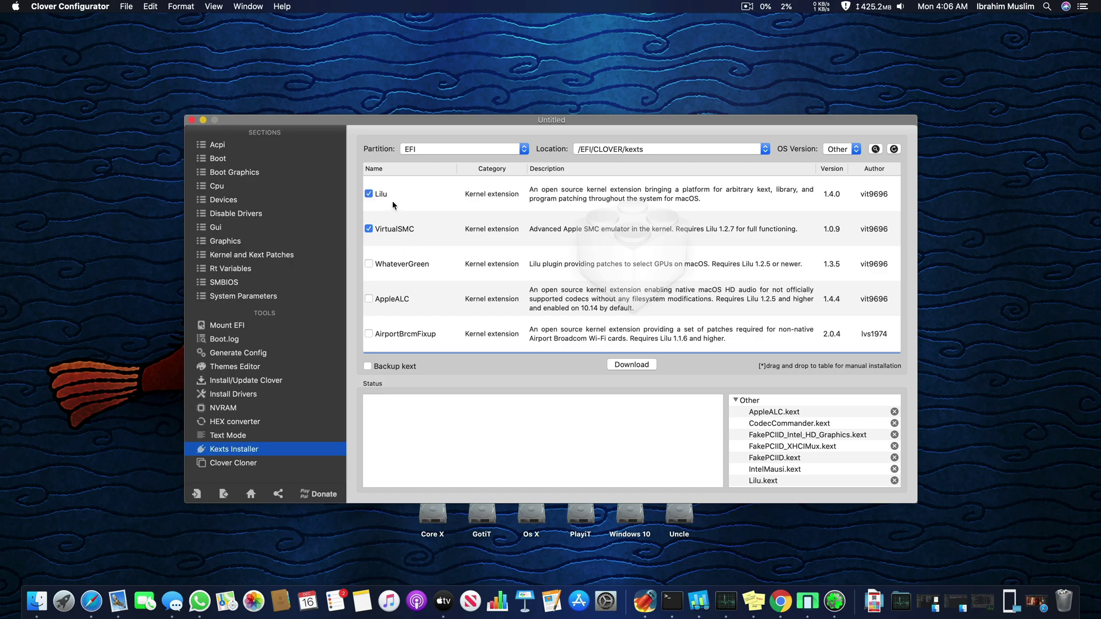
{"action": "left_click", "coordinate": [369, 264]}
{"action": "left_click", "coordinate": [238, 395]}
Collapse the BIOS drivers table and scroll the UEFI list to AptioInputFix
{"action": "left_click_drag", "start_coordinate": [544, 312], "coordinate": [542, 143]}
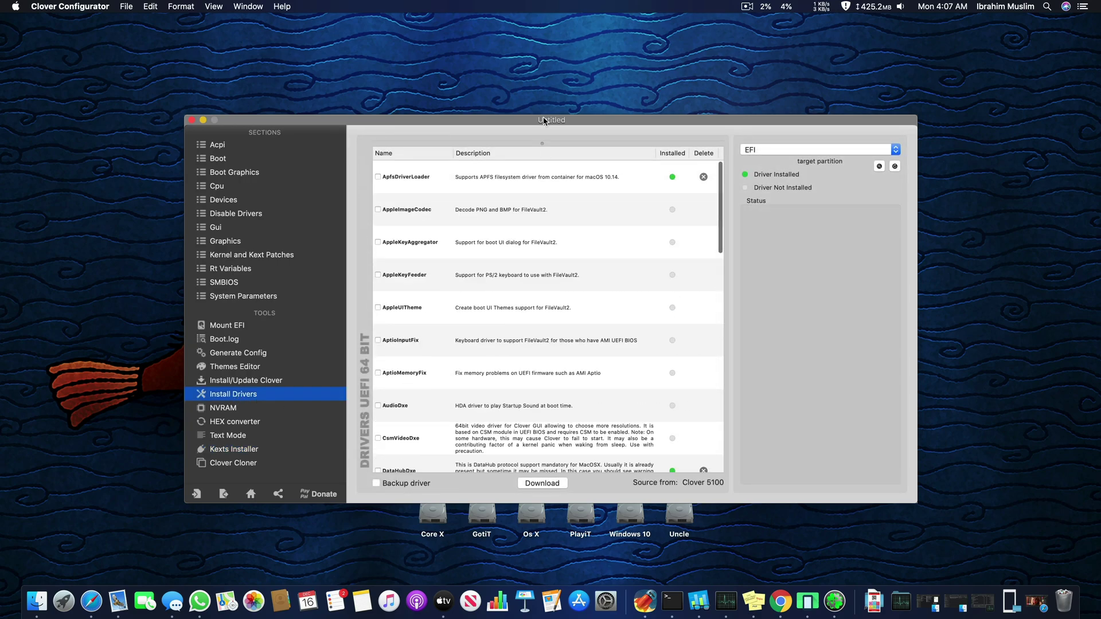
{"action": "scroll", "coordinate": [520, 377], "scroll_direction": "down", "scroll_amount": 3}
{"action": "scroll", "coordinate": [442, 321], "scroll_direction": "down", "scroll_amount": 3}
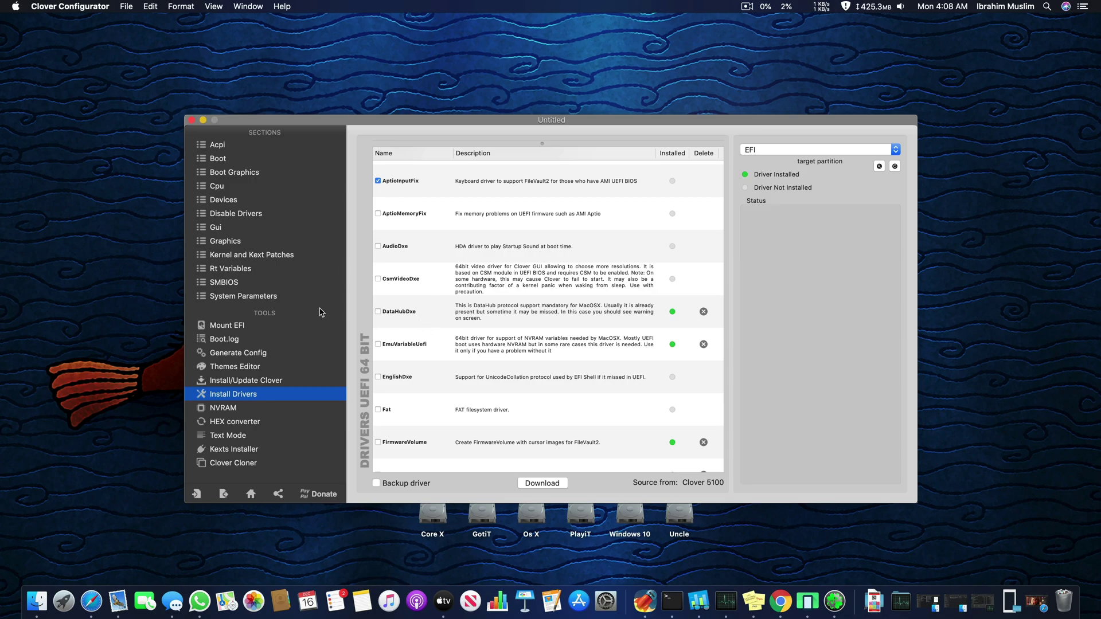
Return to SMBIOS to review the MacPro7,1 profile values
{"action": "left_click", "coordinate": [246, 281]}
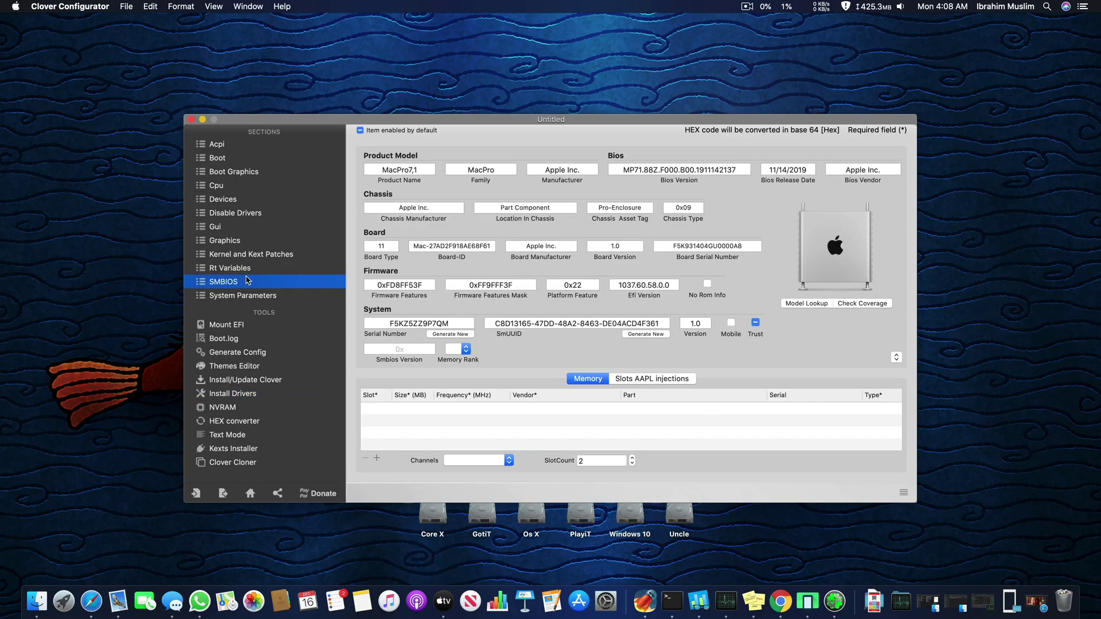